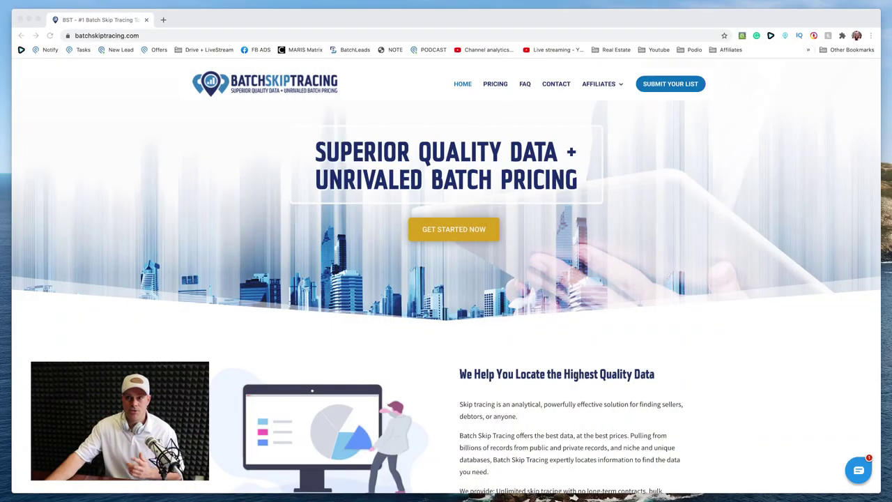
Look through the Batch Skip Tracing home page, including the section on how the service works.
scroll(447, 274, "down", 6)
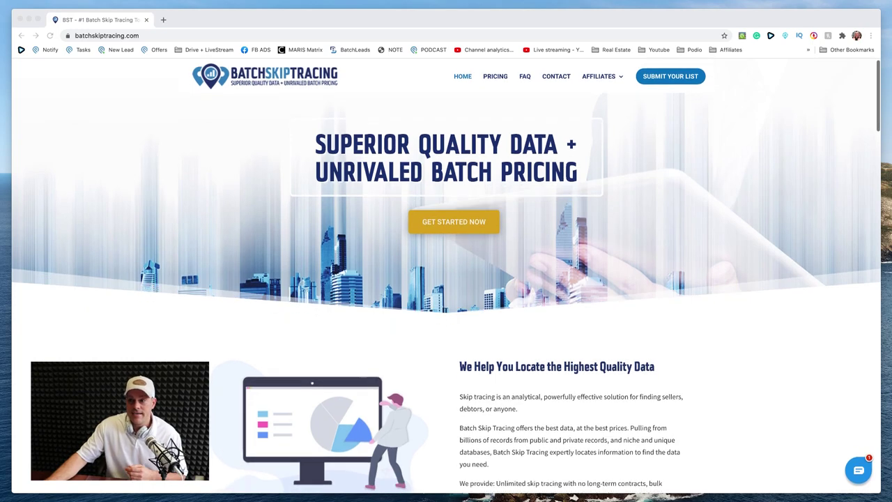
scroll(446, 275, "down", 2)
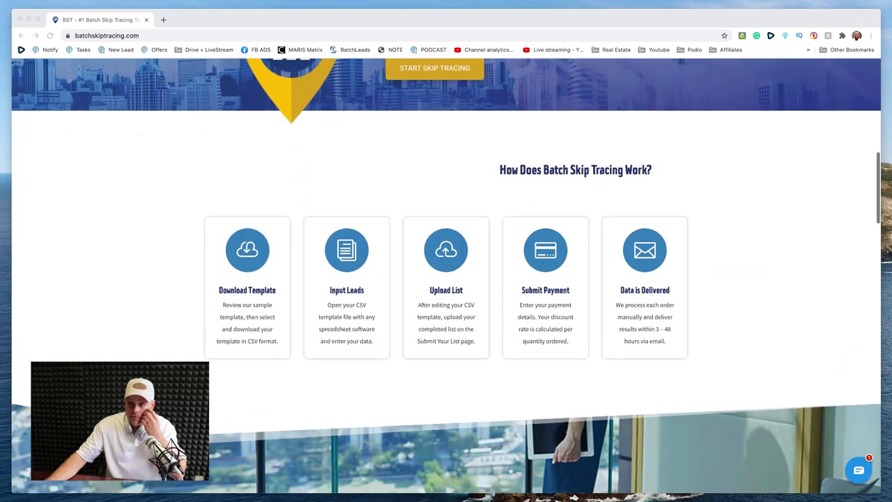
scroll(446, 274, "down", 8)
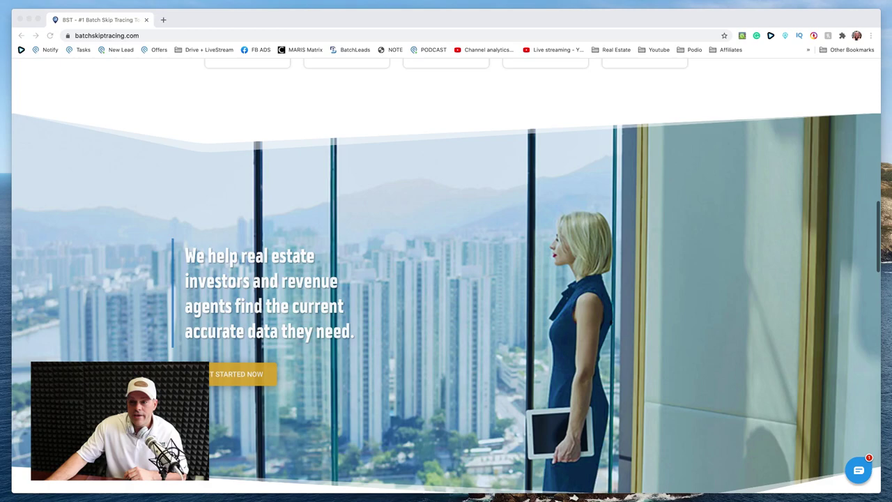
scroll(447, 275, "down", 4)
scroll(447, 274, "up", 20)
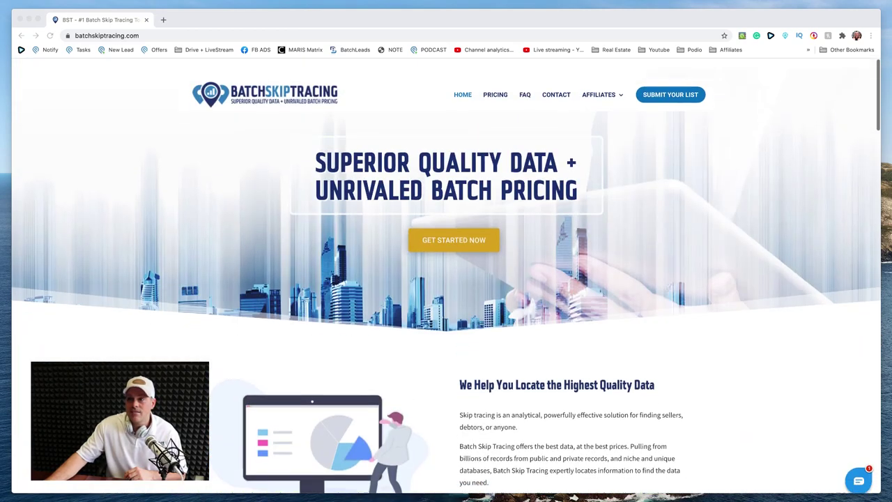
left_click(581, 14)
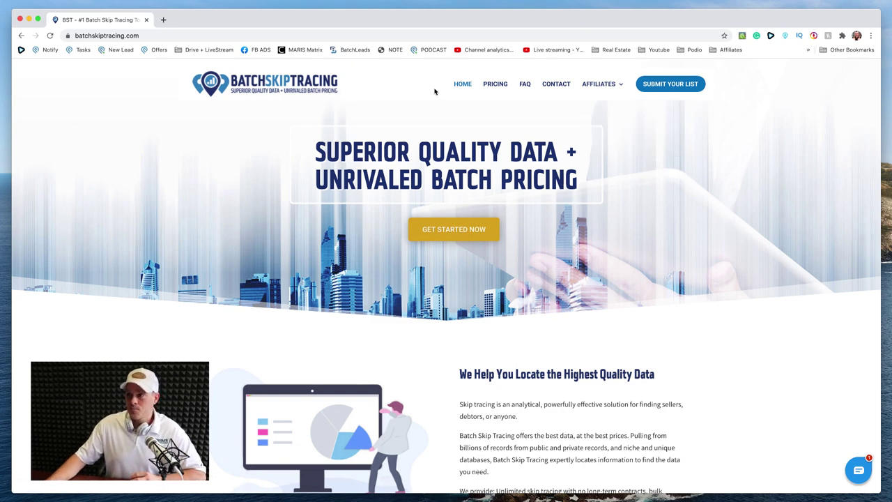
Open the Submit Your List page and go to its template download and list upload sections.
left_click(684, 85)
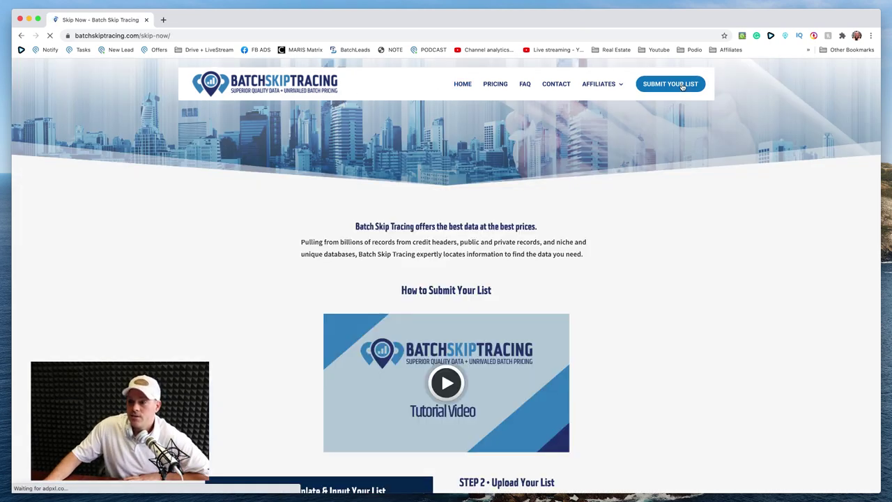
scroll(290, 281, "down", 3)
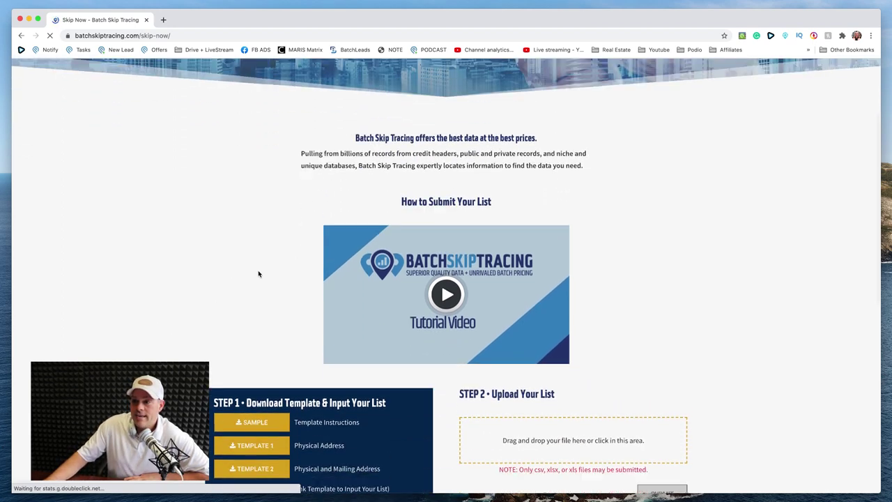
scroll(277, 271, "down", 2)
scroll(269, 175, "down", 3)
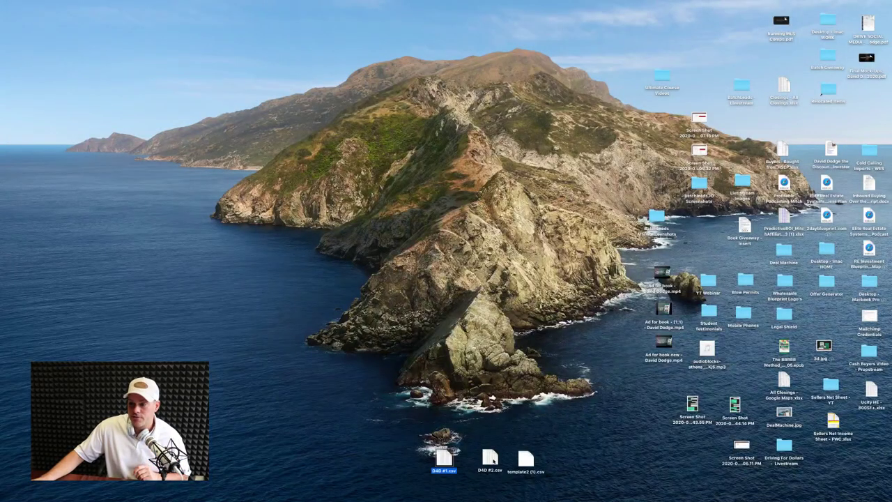
Upload the desktop file D4D #1.csv as the list and submit it for skip tracing.
left_click(484, 460)
left_click(528, 460)
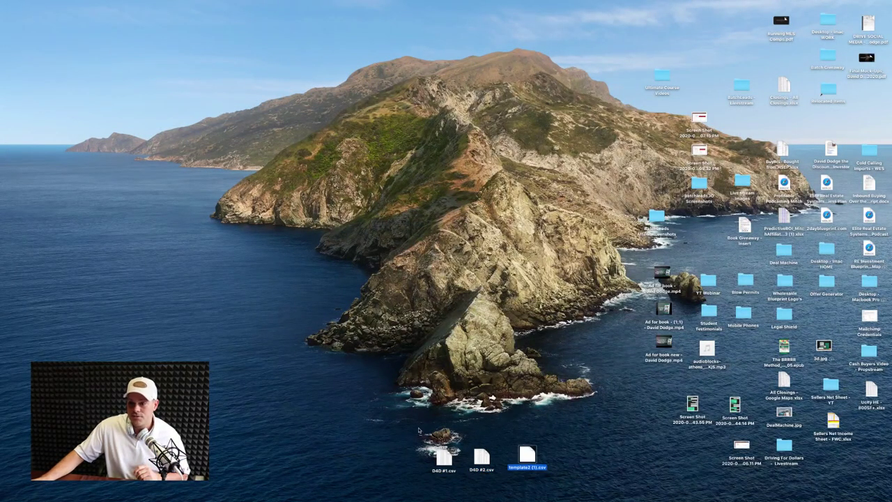
left_click(435, 471)
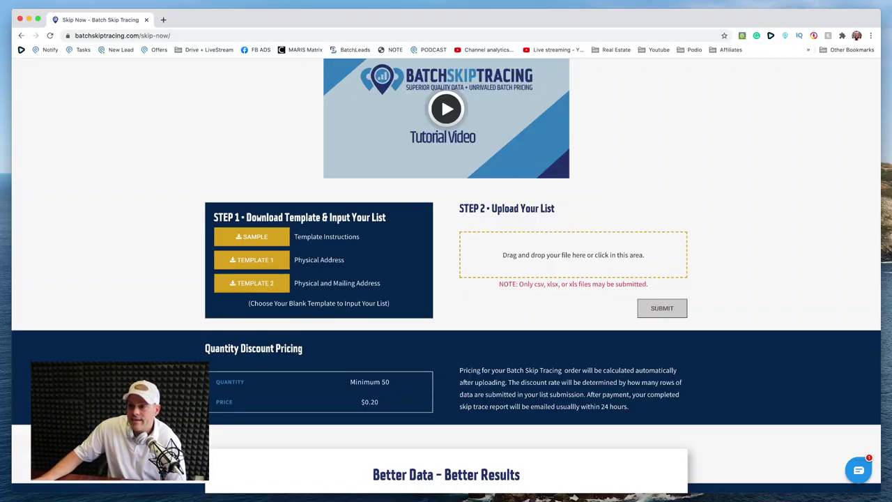
left_click_drag(501, 499, 519, 248)
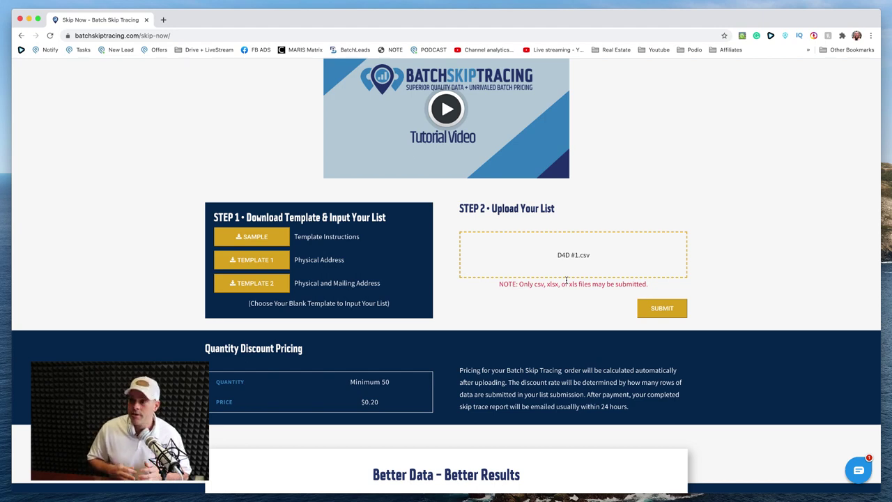
left_click(683, 312)
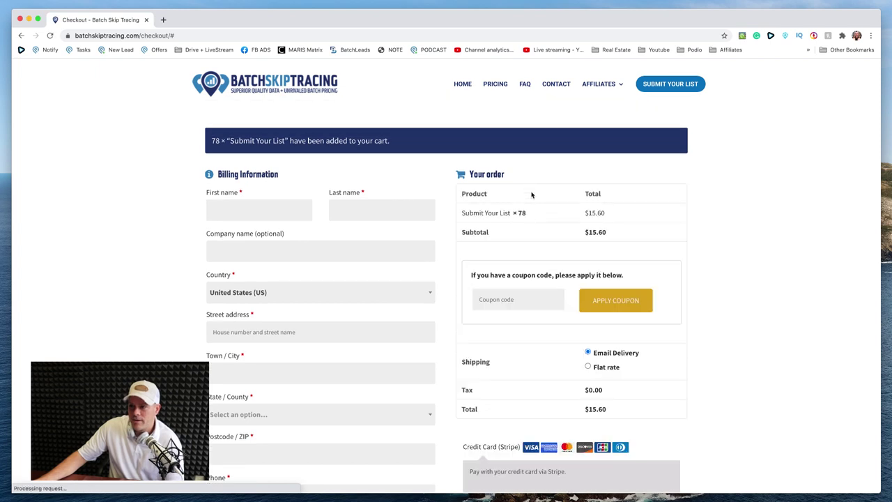
Apply the coupon code DAVE to the first list's order at checkout.
left_click(511, 304)
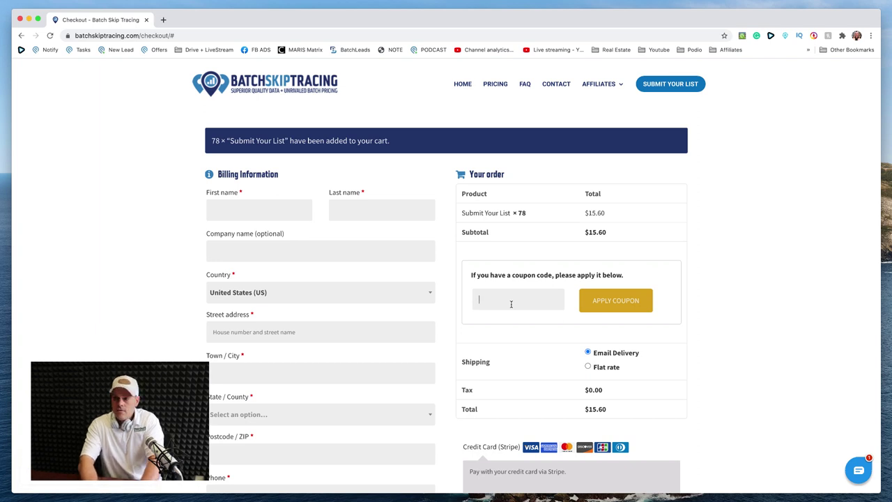
type("DAVE")
left_click(630, 305)
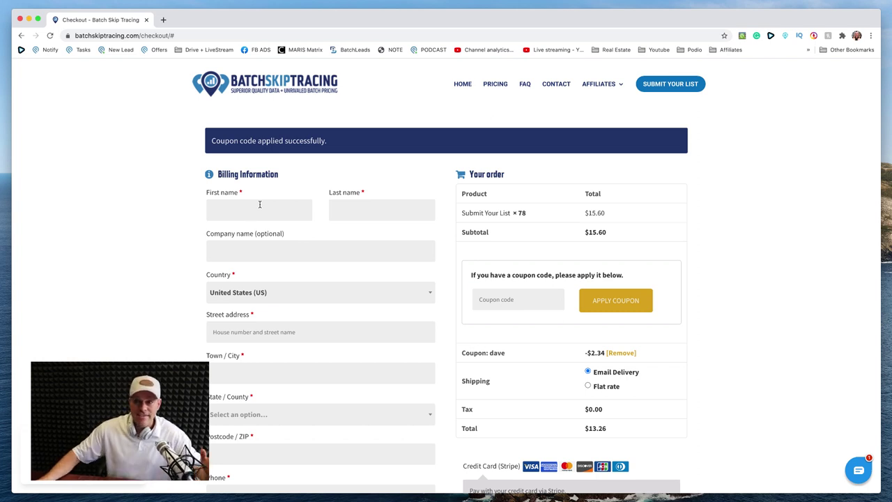
scroll(251, 184, "down", 1)
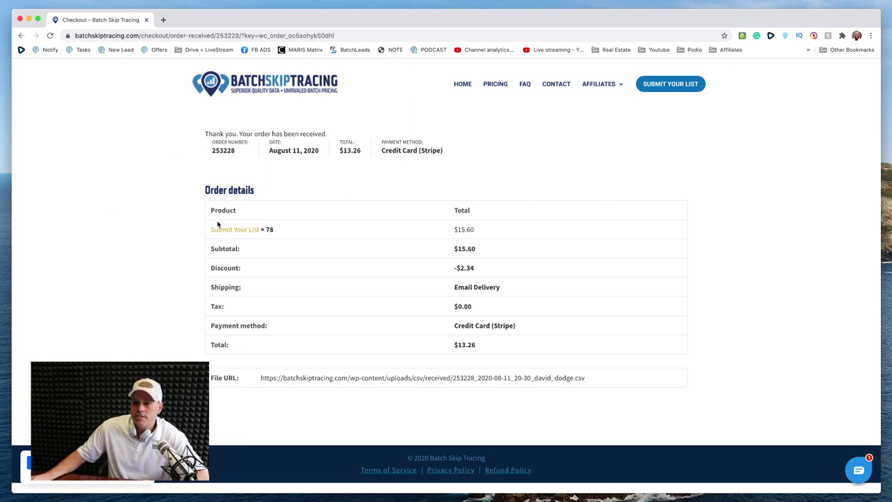
Review the product quantity, discount and total in the received order's details.
left_click_drag(279, 234, 193, 213)
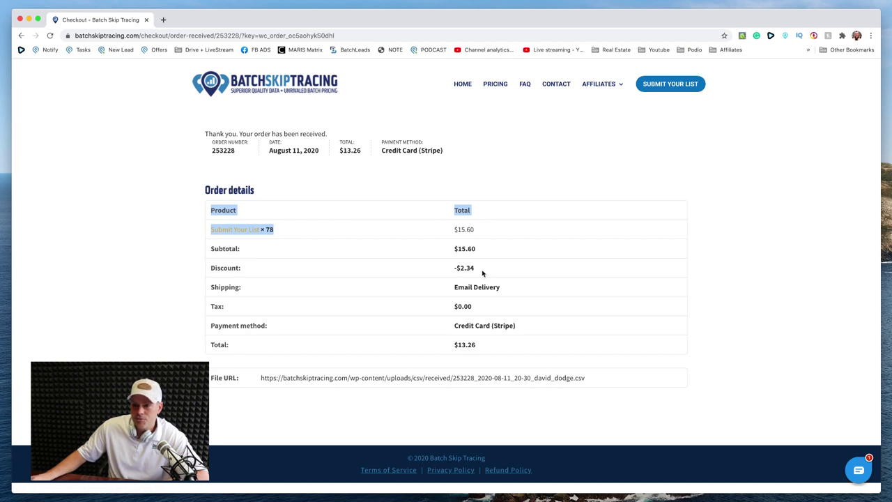
left_click_drag(482, 273, 202, 189)
left_click(374, 294)
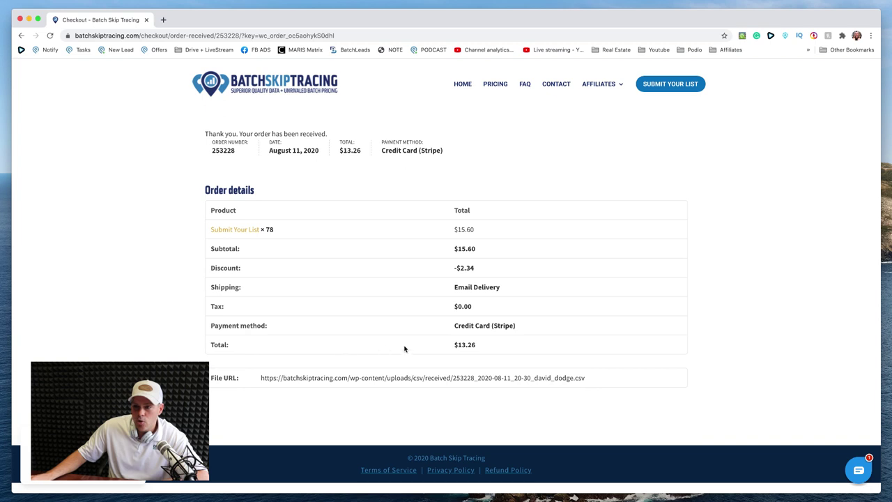
left_click_drag(500, 344, 438, 347)
left_click(367, 363)
Copy the file URL from the order details and open it in a new browser tab.
left_click_drag(600, 378, 257, 388)
key("super+c")
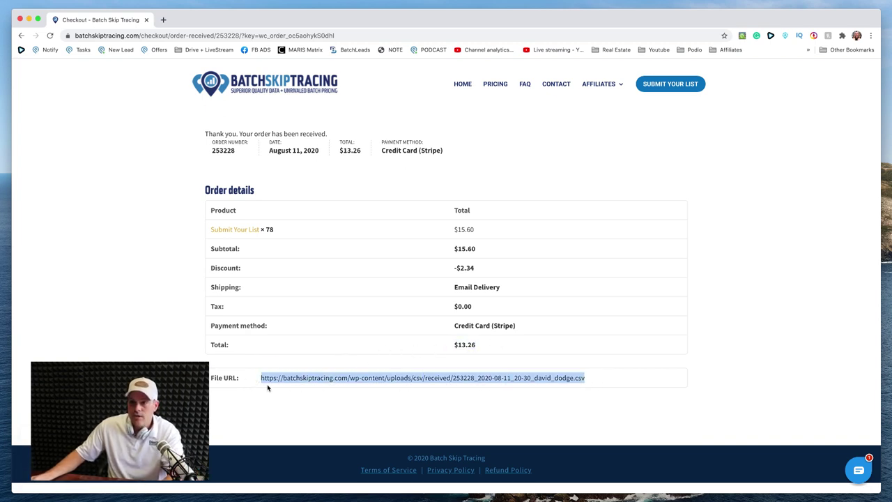
left_click(163, 19)
key("super+v")
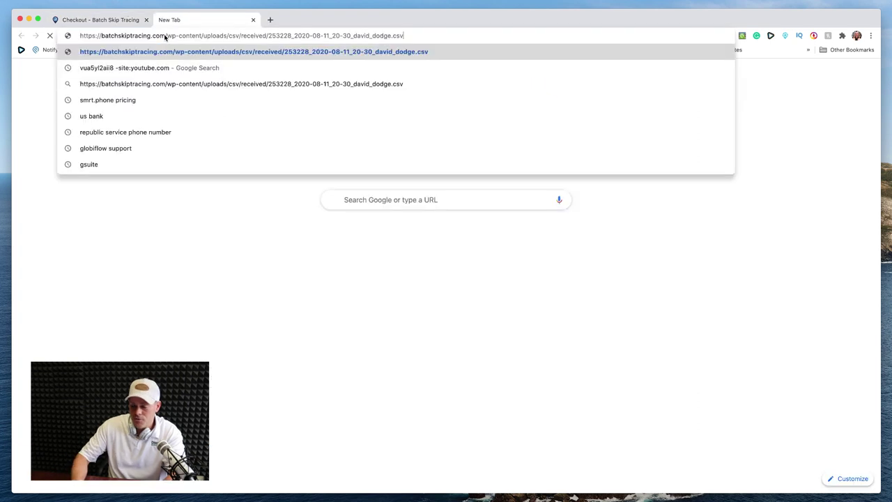
key("Return")
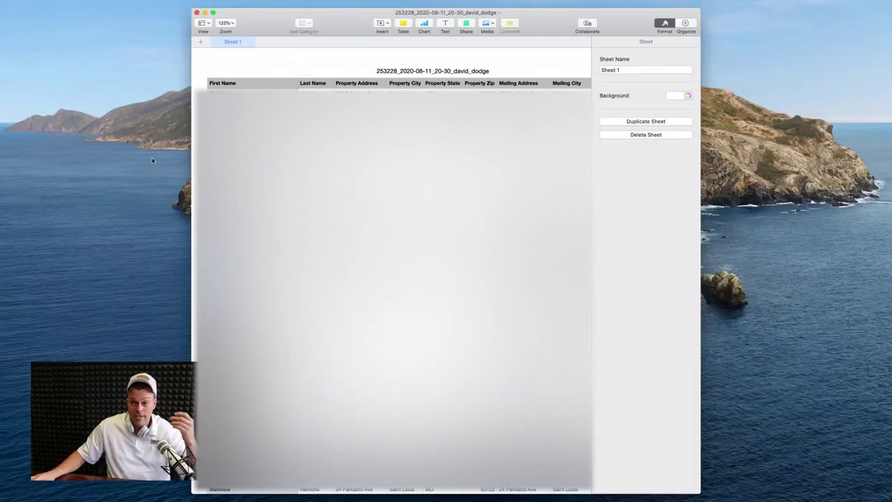
Examine the name, property and mailing address columns of the downloaded list, closing the spreadsheet and the extra browser tab when done.
scroll(390, 279, "right", 3)
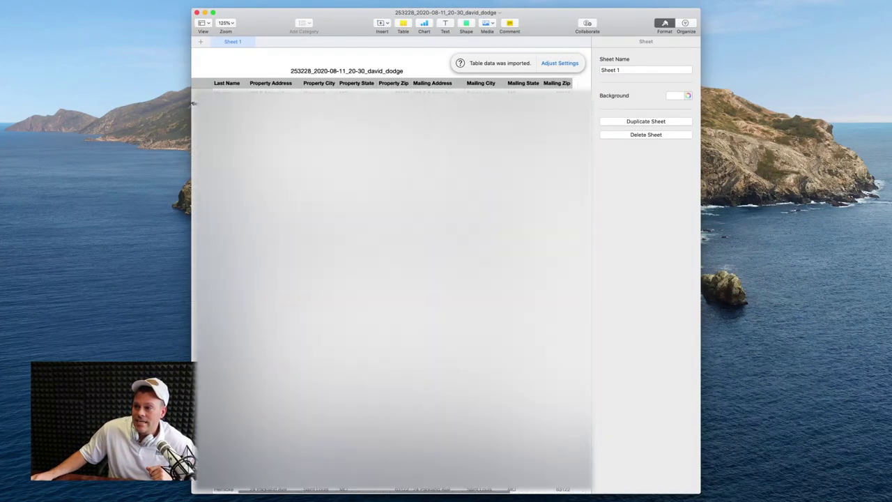
scroll(391, 279, "left", 4)
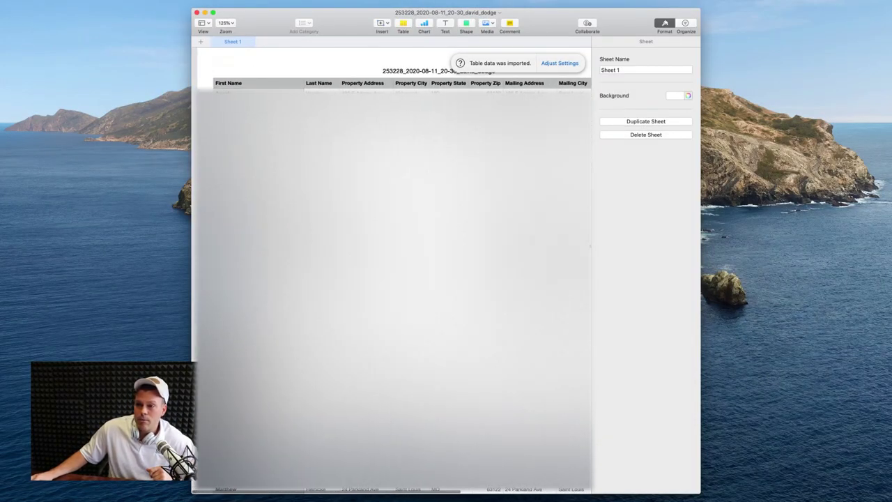
scroll(390, 279, "right", 4)
scroll(390, 278, "left", 2)
scroll(390, 279, "left", 3)
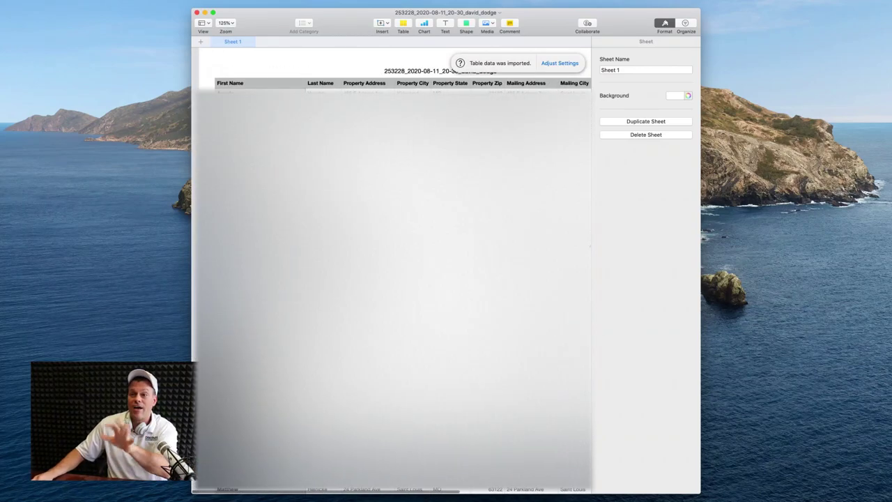
left_click(197, 13)
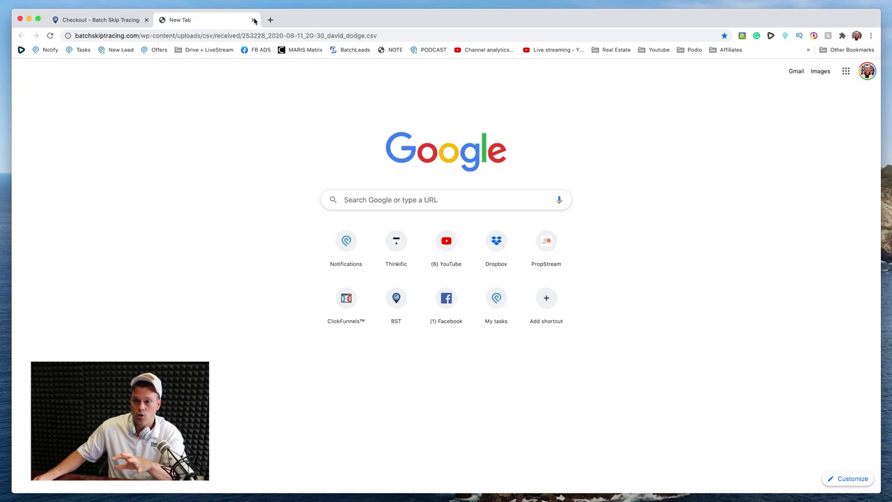
left_click(126, 21)
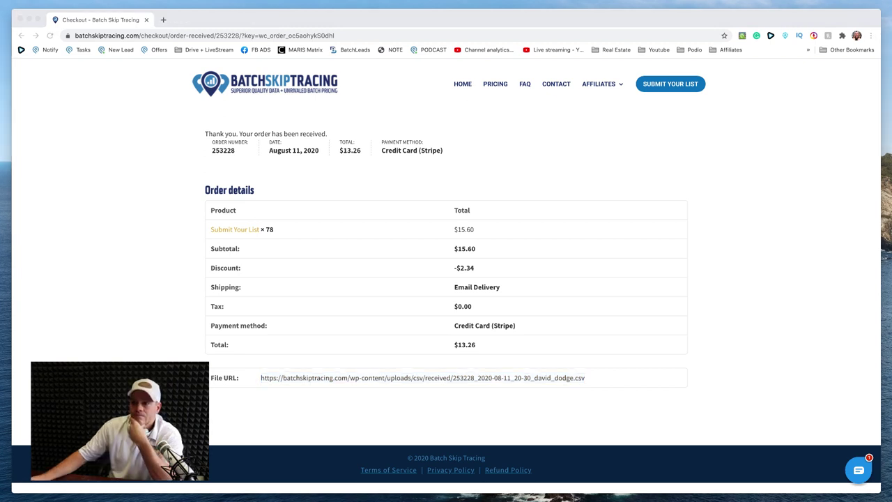
Check the shipping method in the received order's details.
left_click(514, 291)
left_click_drag(513, 290, 220, 288)
left_click(201, 292)
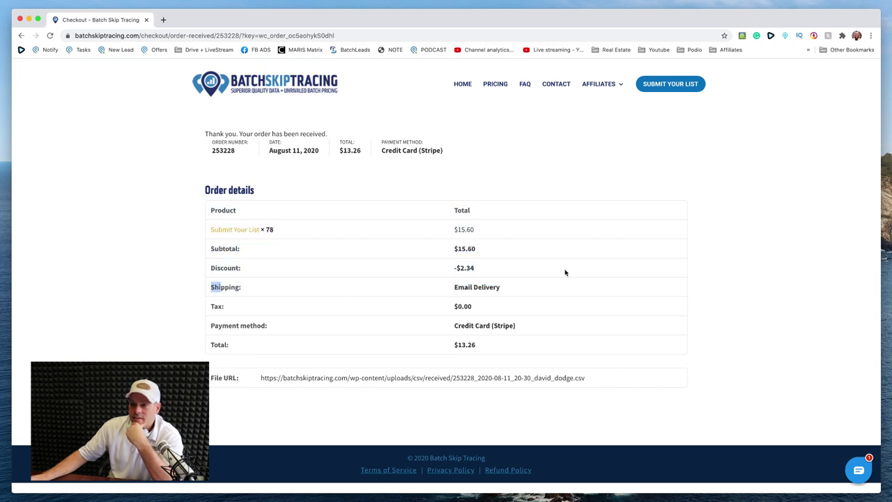
left_click_drag(514, 289, 209, 288)
left_click(594, 173)
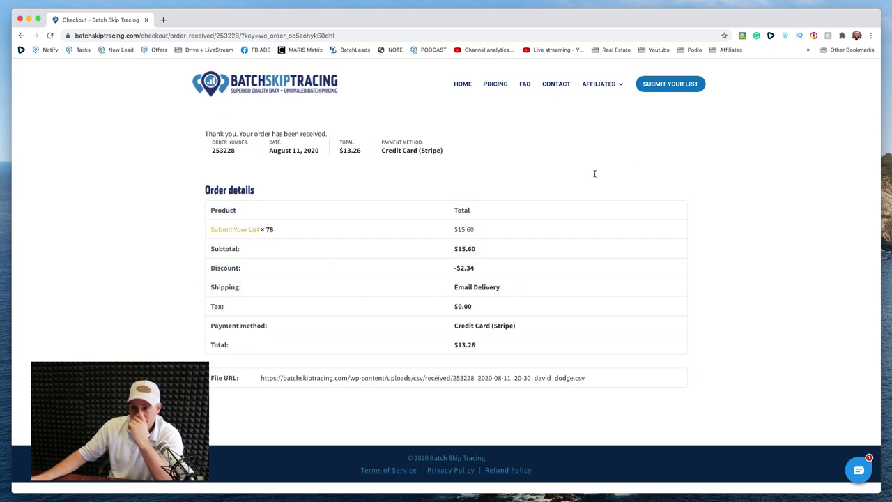
Return to the Submit Your List page, upload D4D #2.csv and submit it.
left_click(664, 86)
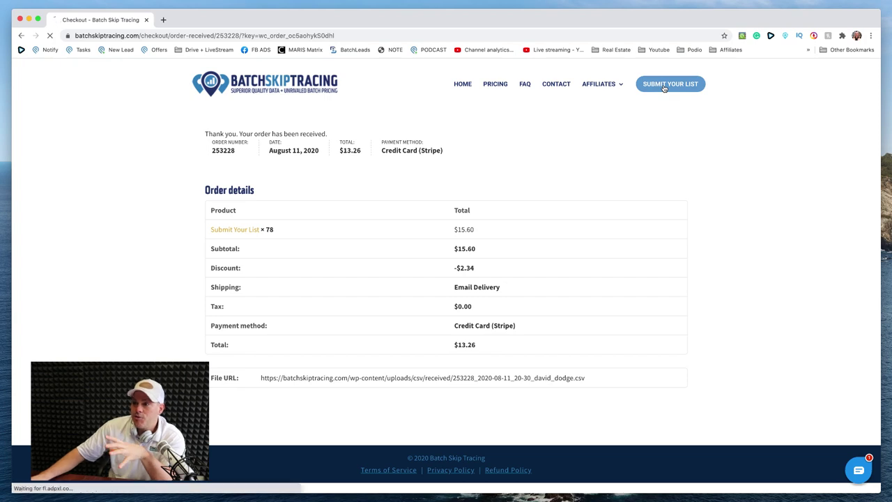
scroll(376, 258, "down", 5)
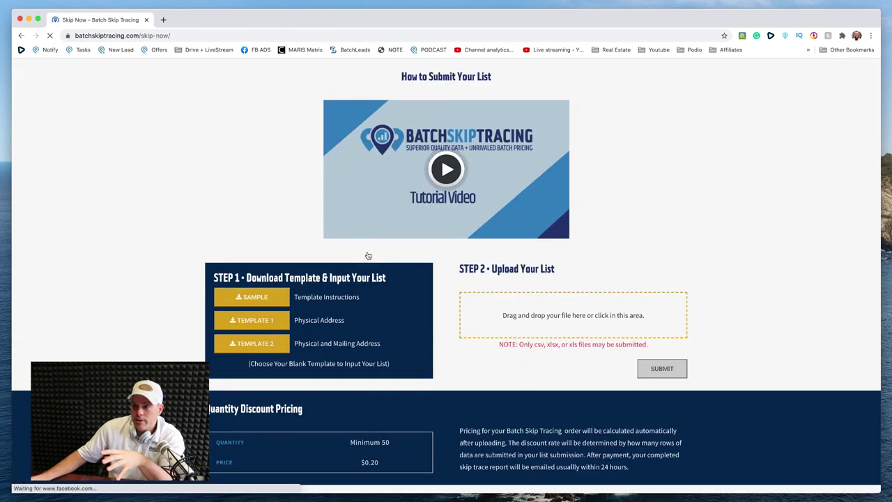
left_click_drag(442, 487, 536, 261)
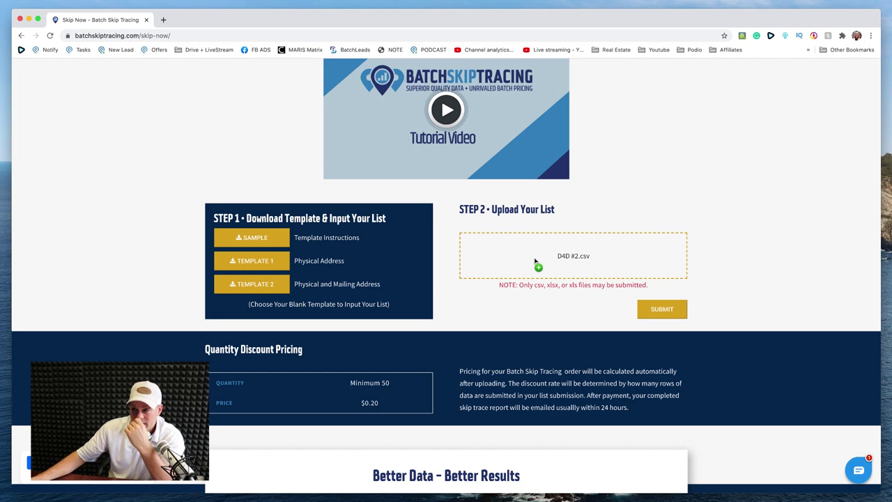
left_click(662, 309)
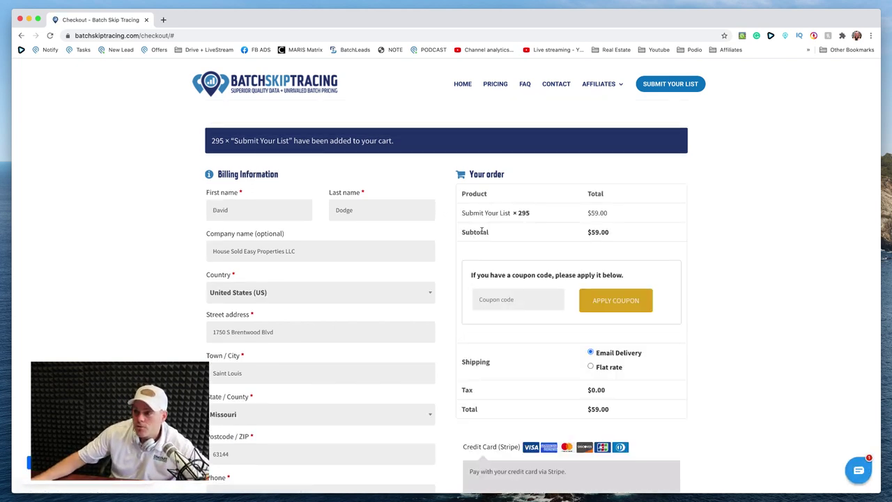
Apply the coupon code DAVE to the second list's order and set its shipping to Flat rate.
left_click(520, 301)
type("DA")
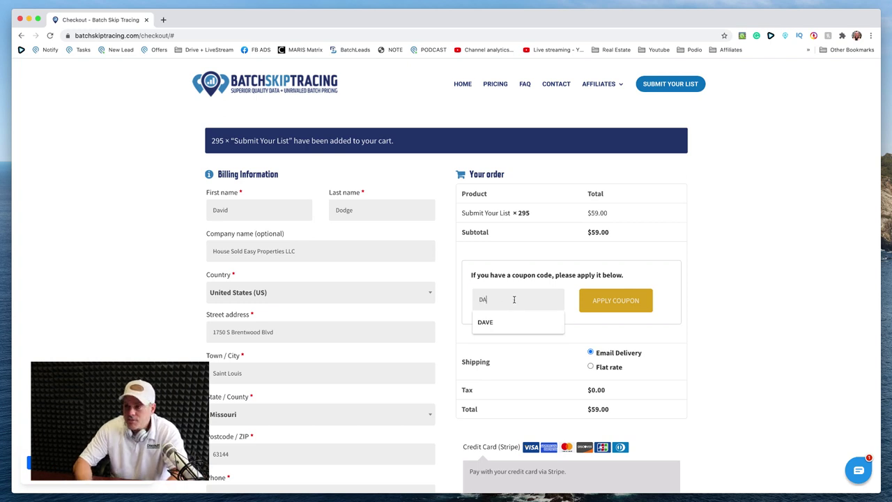
type("VE")
left_click(621, 301)
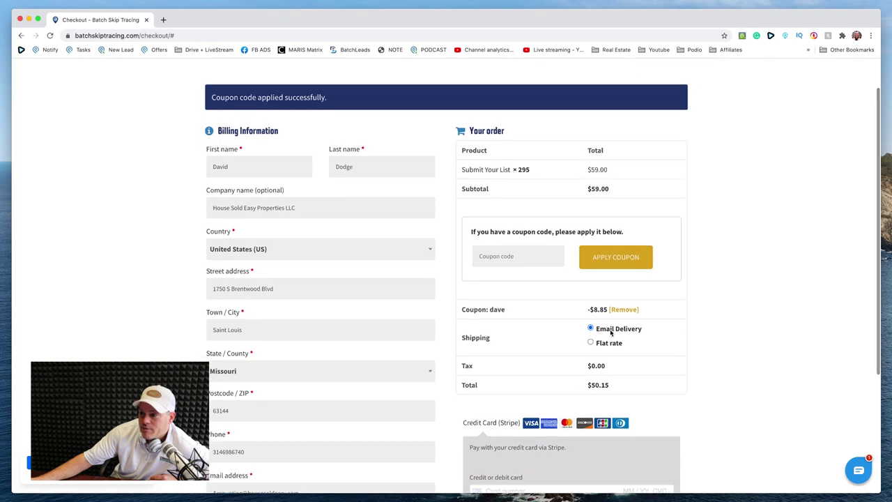
left_click(591, 343)
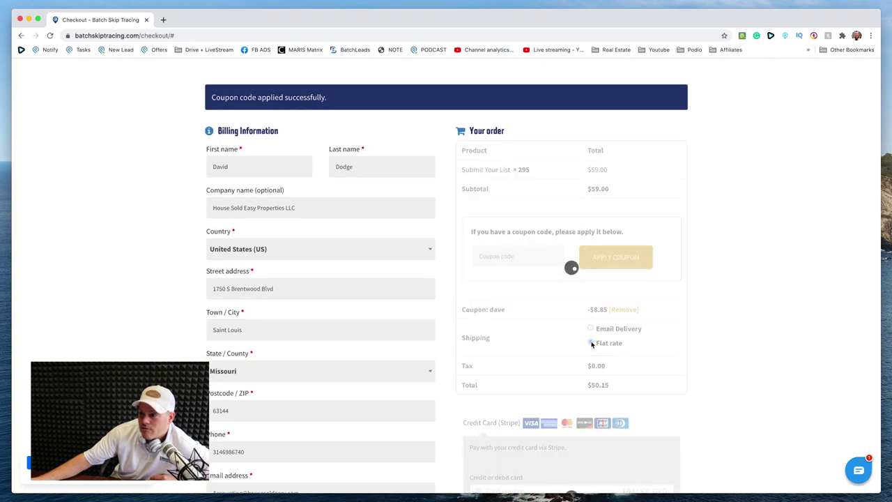
scroll(573, 343, "down", 3)
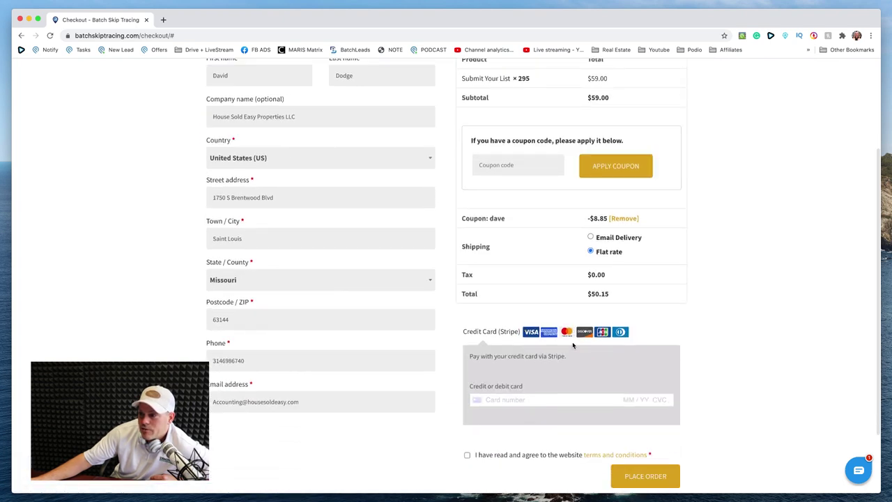
Set the second list's shipping to Email Delivery and review the billing information and order summary on the checkout page.
left_click(591, 238)
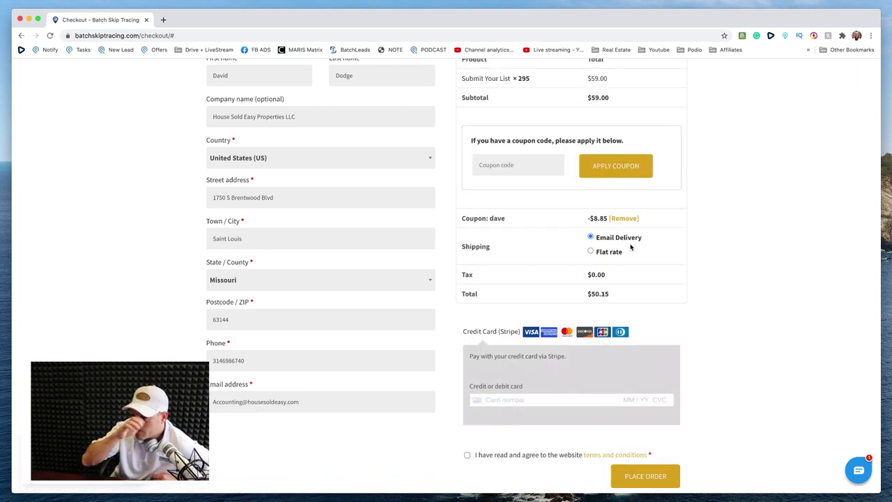
scroll(507, 276, "up", 1)
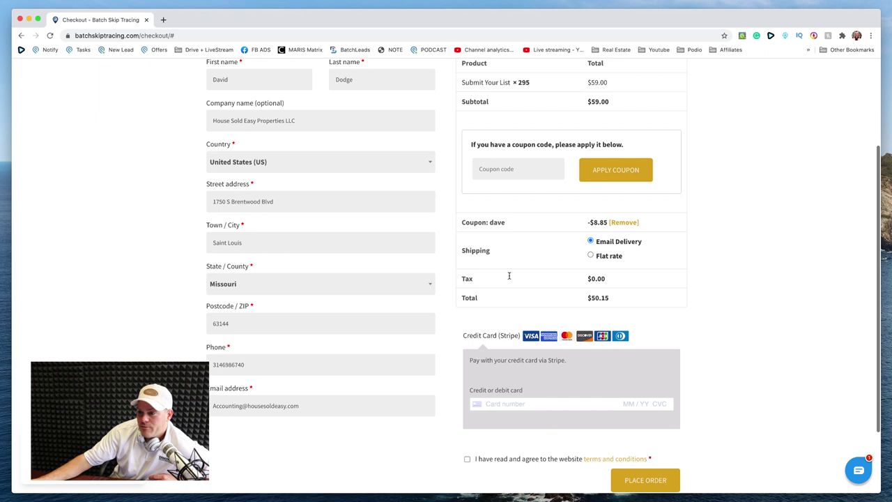
scroll(510, 276, "down", 1)
scroll(510, 279, "down", 2)
scroll(412, 360, "up", 3)
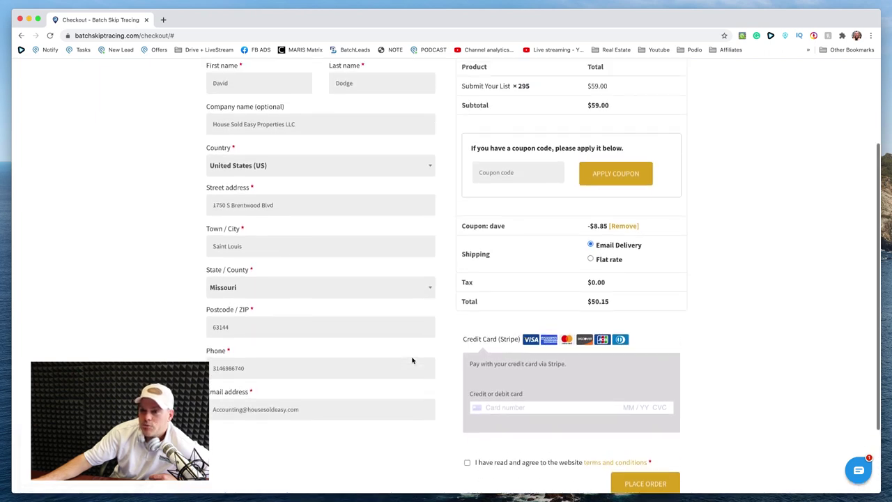
scroll(412, 360, "up", 1)
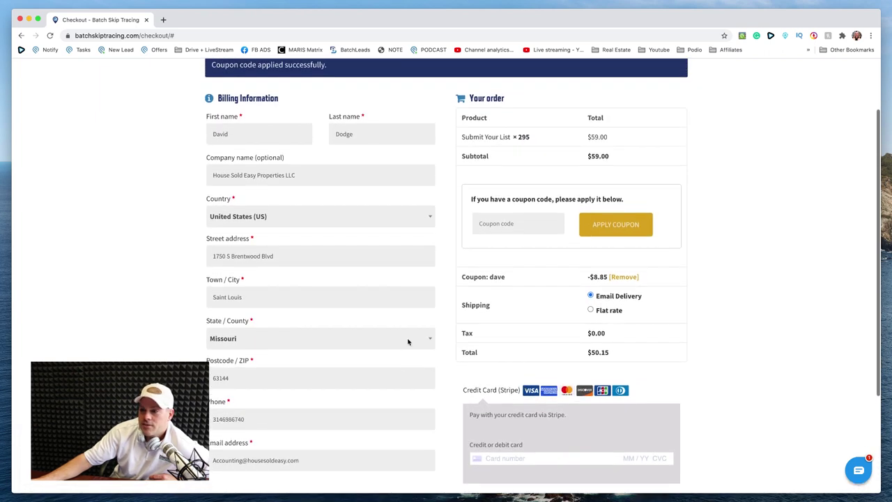
key("super+Tab")
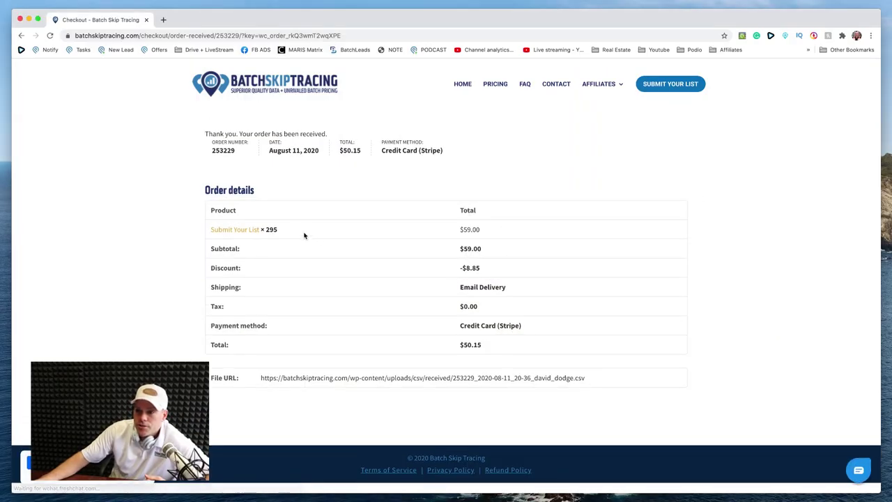
Check the submitted list's product line, price, discount and shipping method in the received order's details.
left_click_drag(305, 235, 201, 230)
left_click_drag(488, 233, 453, 233)
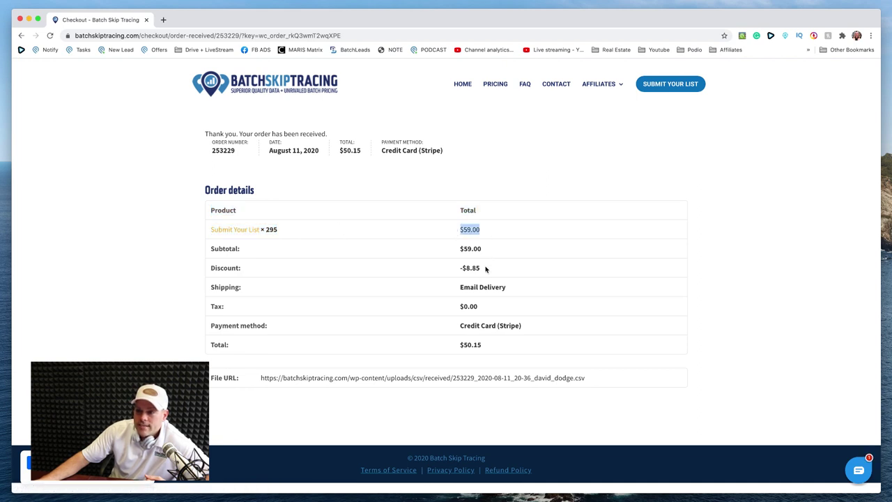
left_click_drag(486, 269, 454, 267)
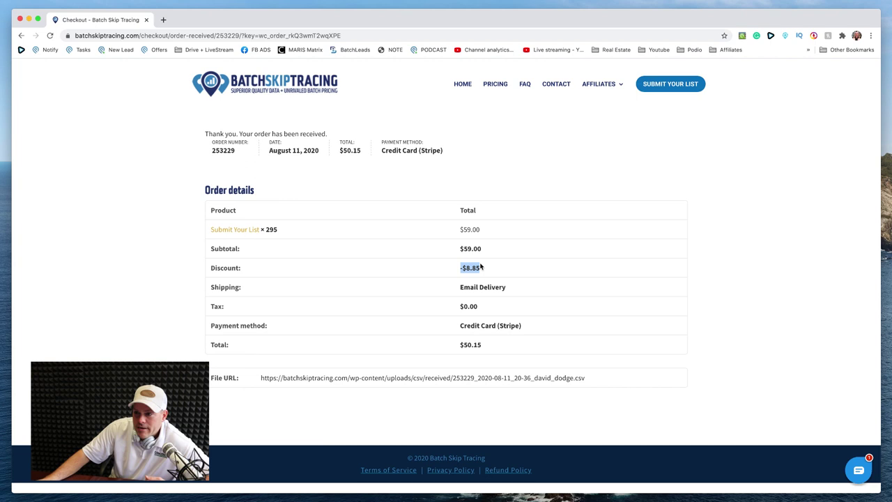
left_click_drag(520, 290, 453, 291)
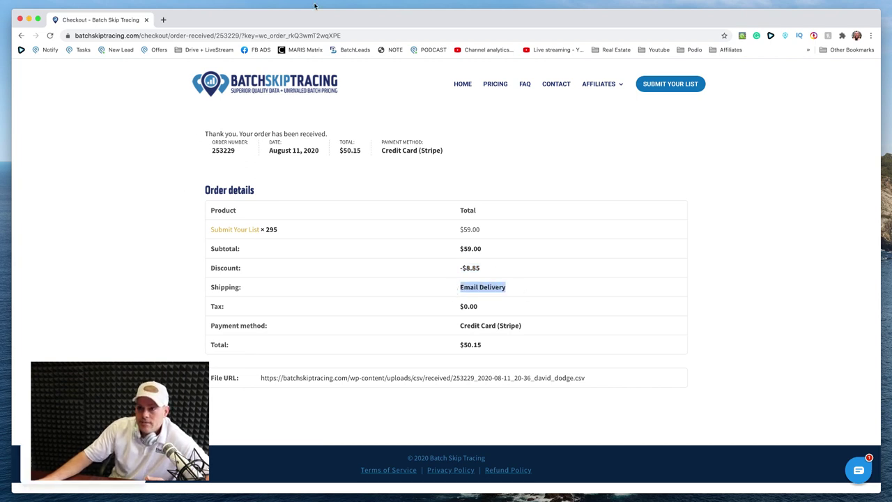
Switch to Gmail and save the skip-traced CSV attached to the 78-record order's email to the Desktop.
key("super+Tab")
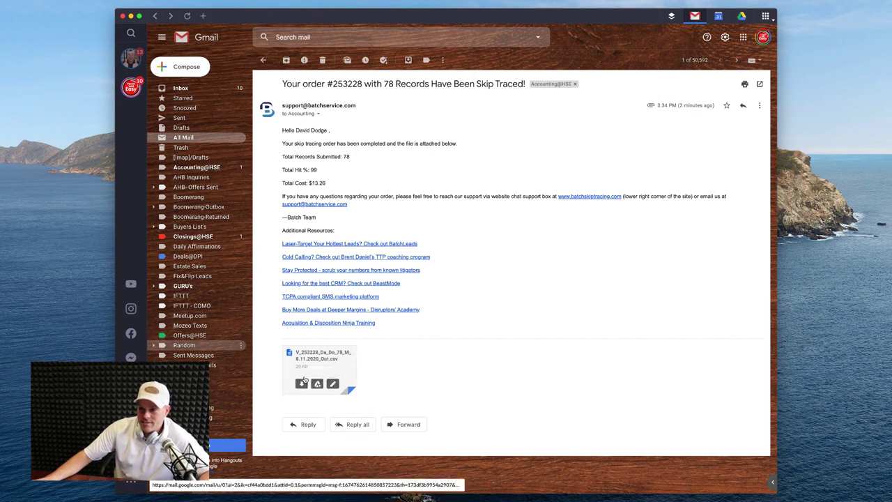
left_click(301, 384)
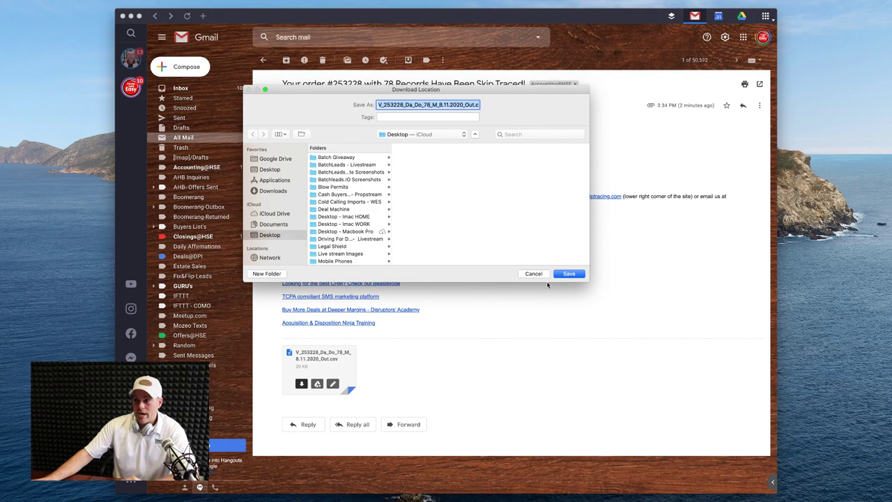
left_click(564, 273)
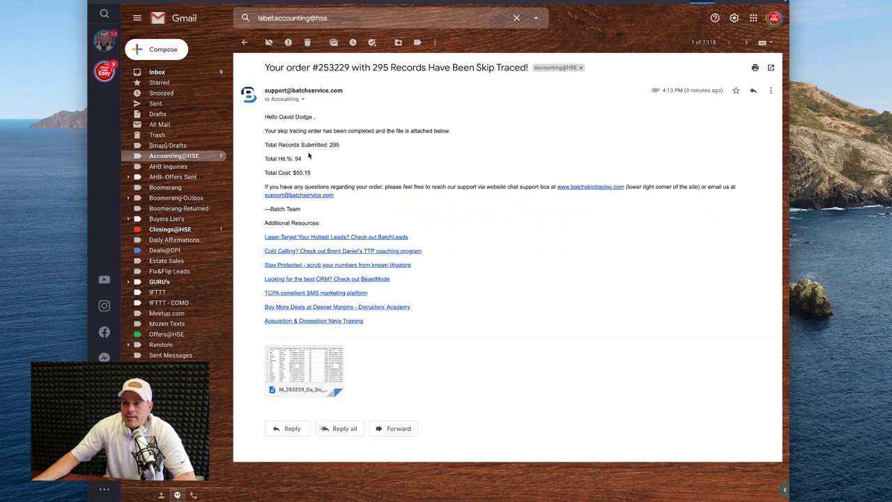
Check the records submitted and hit percentage in the 295-record order's email and save its attached CSV to the Desktop.
mouse_move(262, 146)
left_mouse_down()
mouse_move(341, 146)
mouse_move(317, 159)
mouse_move(260, 159)
left_mouse_up()
left_click(260, 159)
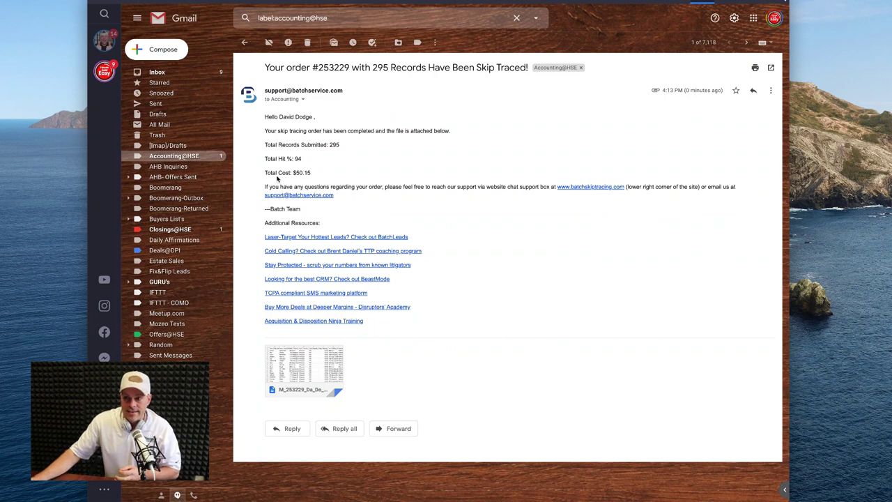
mouse_move(285, 387)
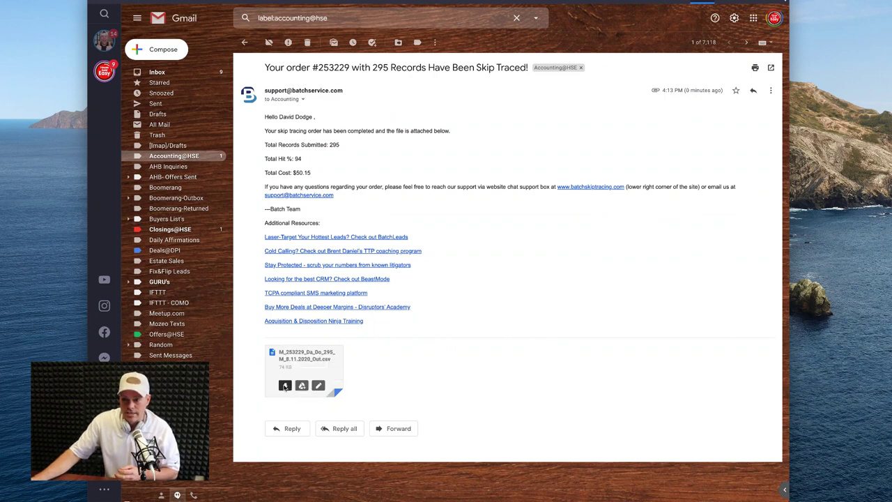
left_click(285, 386)
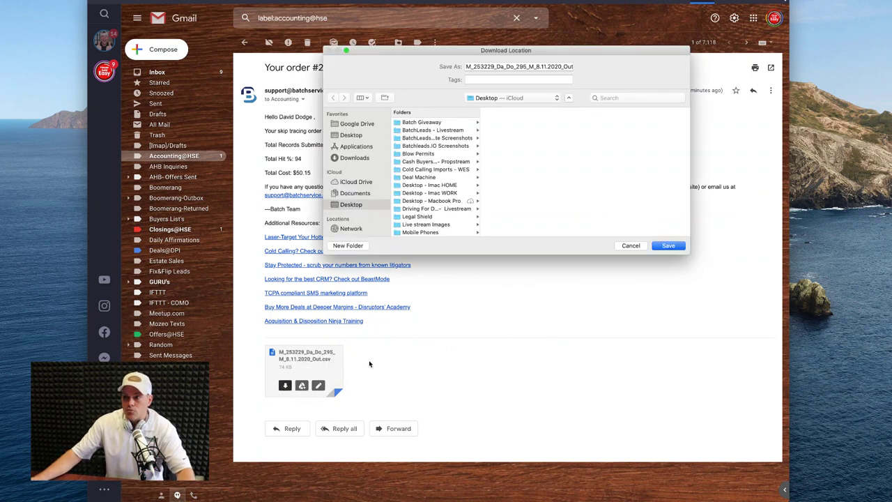
left_click(669, 247)
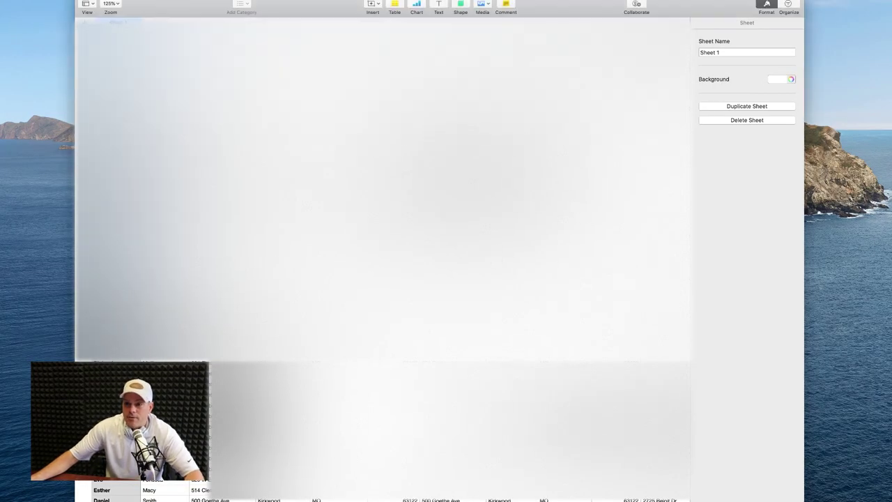
Examine the name, address, phone number, phone type and email columns of the 295-record results spreadsheet.
scroll(383, 279, "down", 10)
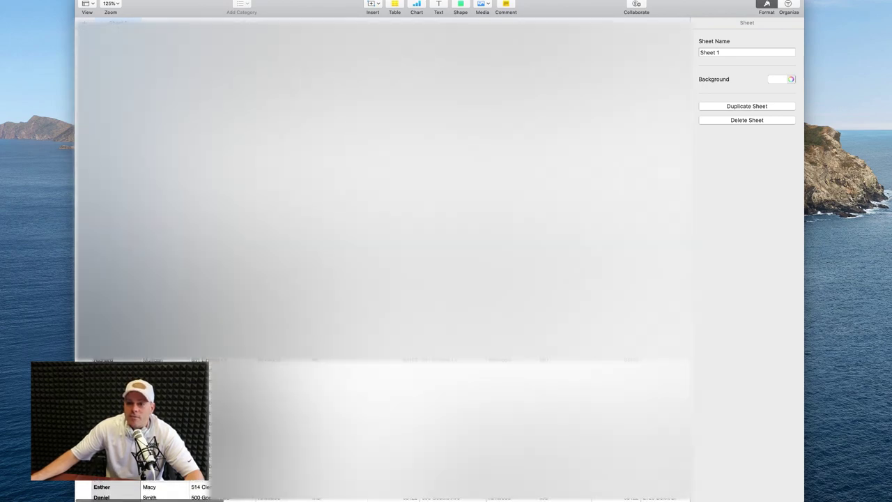
scroll(384, 278, "up", 10)
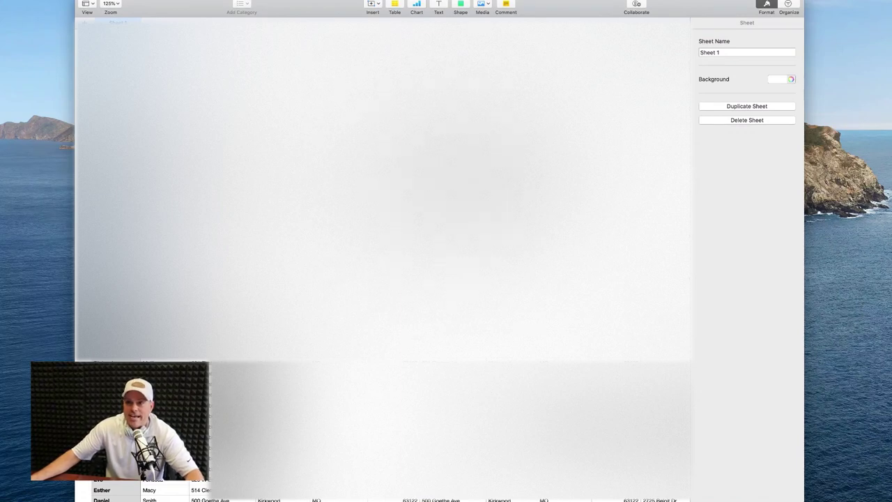
scroll(383, 279, "right", 2)
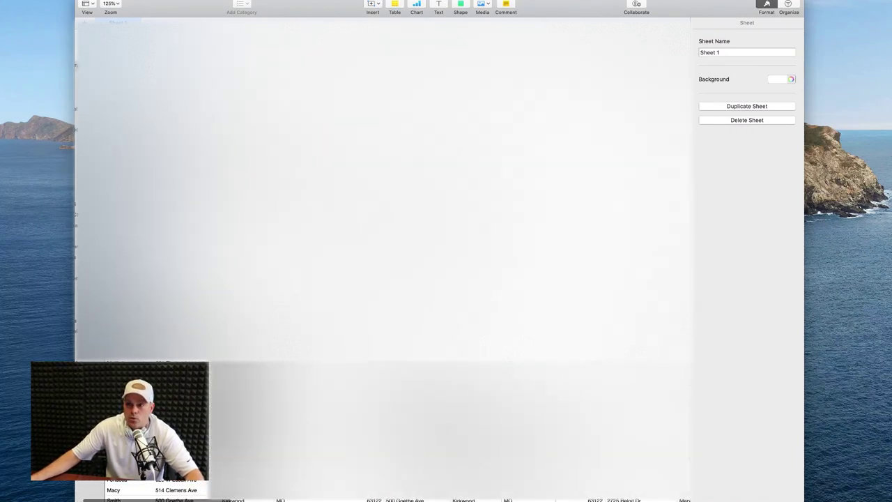
scroll(383, 279, "right", 4)
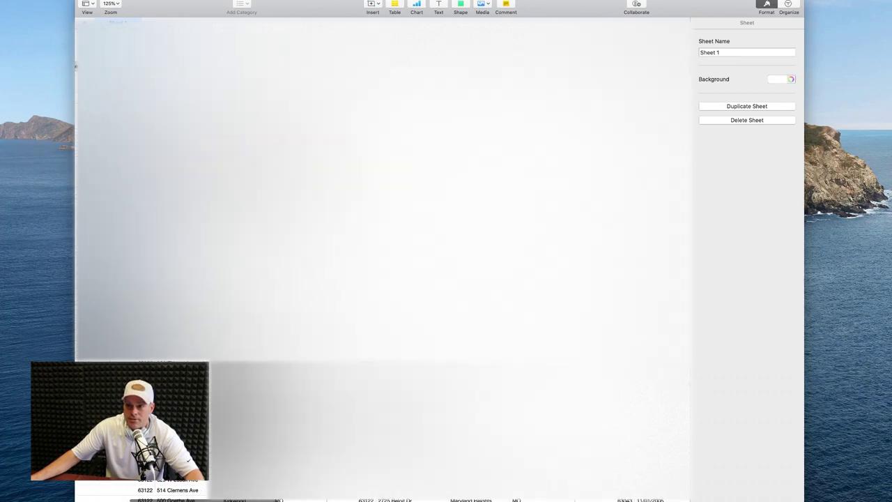
scroll(383, 279, "left", 6)
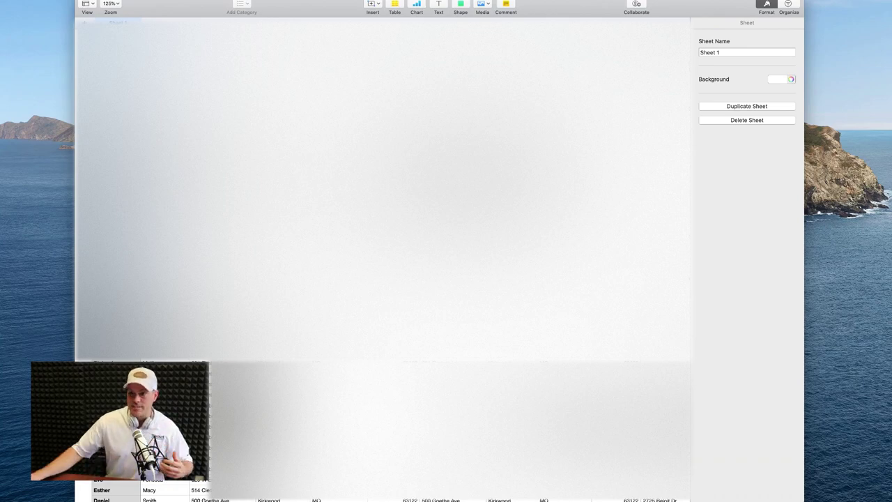
scroll(383, 279, "right", 3)
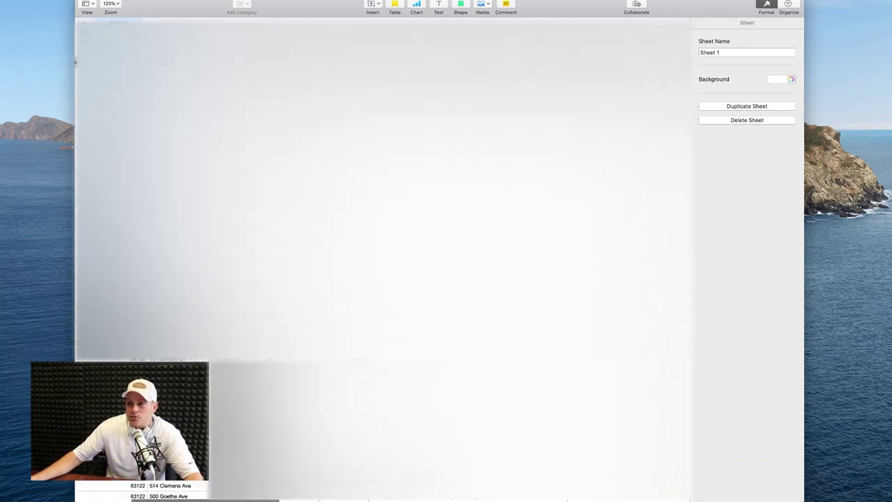
scroll(383, 278, "right", 5)
scroll(384, 279, "right", 5)
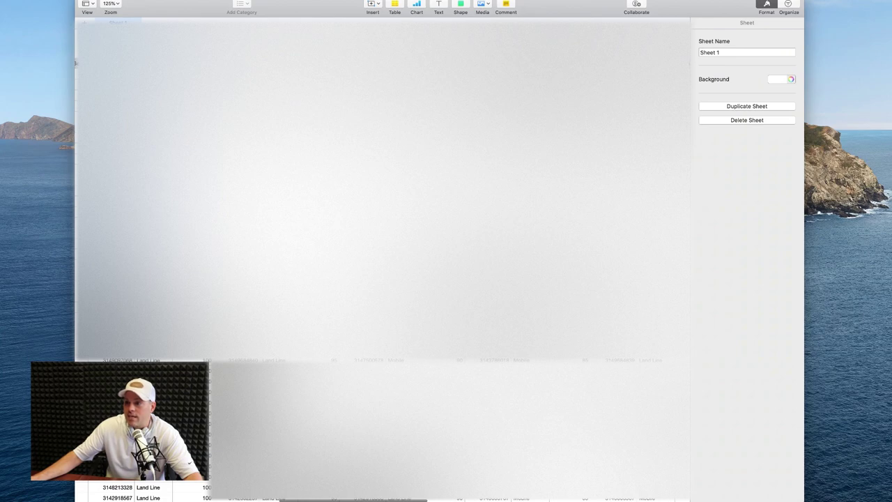
scroll(383, 279, "right", 5)
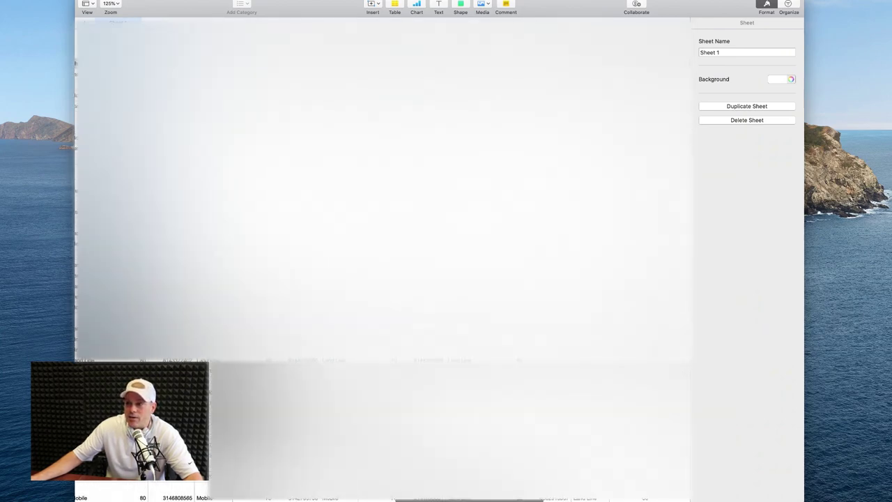
scroll(384, 279, "right", 5)
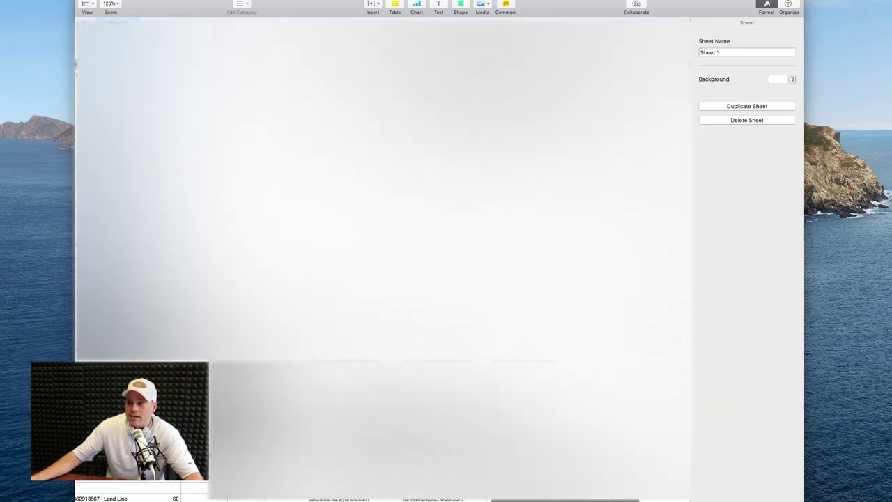
Look through the phone numbers and line types down the remaining rows of the 295-record results spreadsheet.
scroll(383, 279, "down", 3)
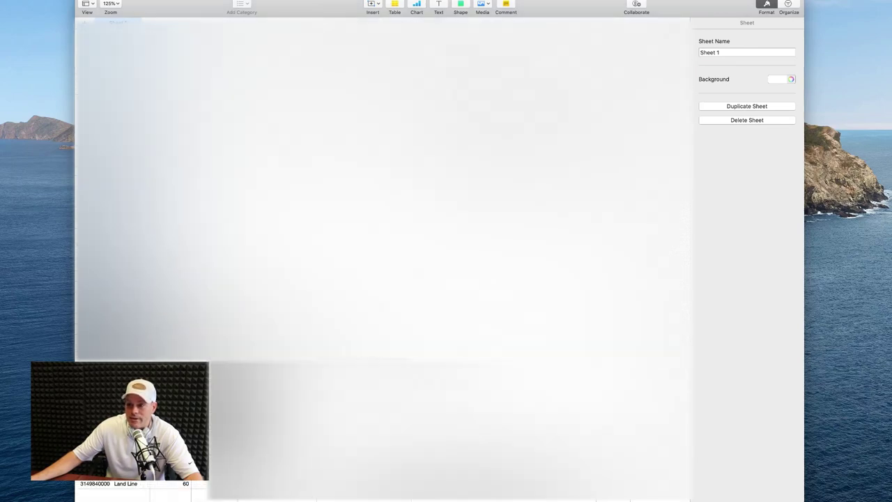
scroll(384, 279, "down", 3)
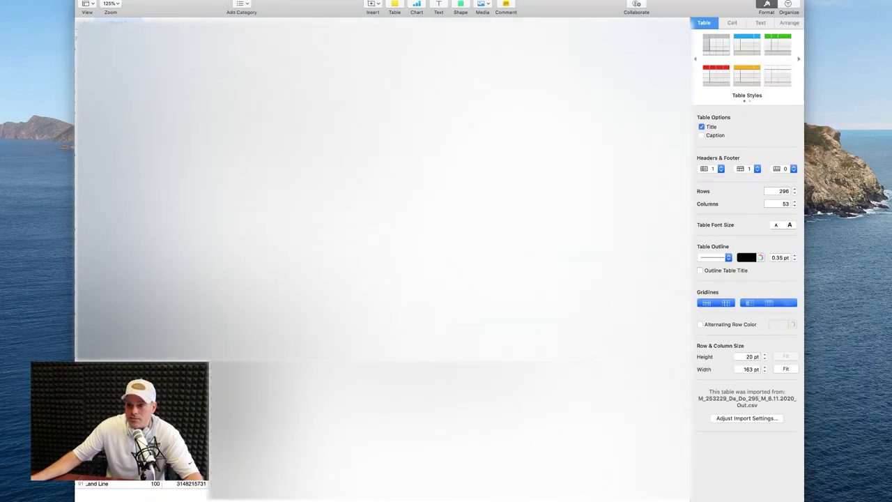
scroll(383, 278, "down", 4)
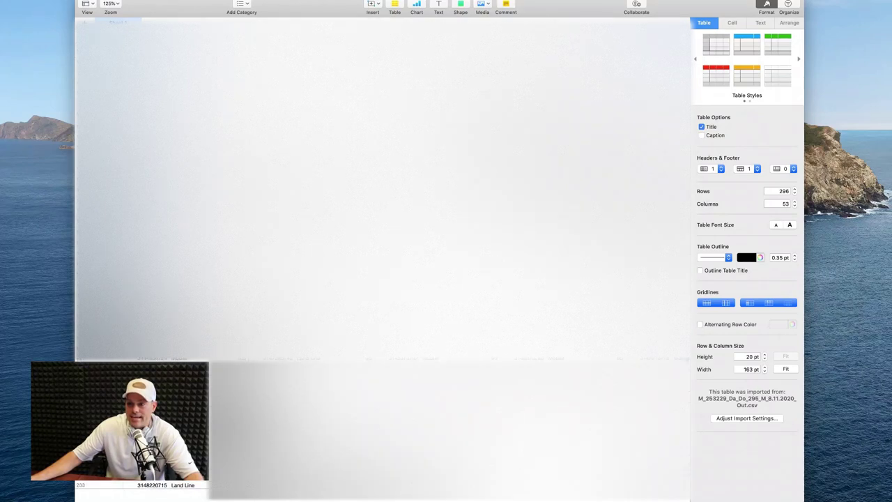
scroll(383, 279, "down", 4)
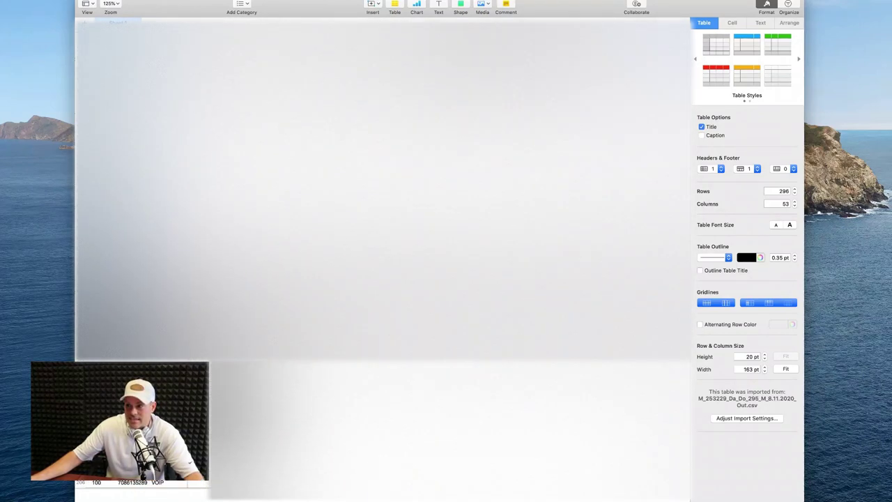
scroll(383, 278, "down", 4)
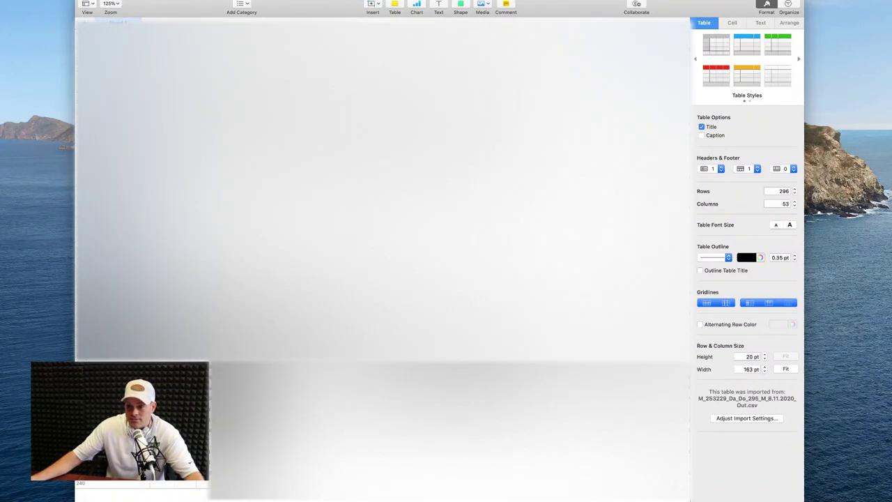
scroll(383, 279, "down", 4)
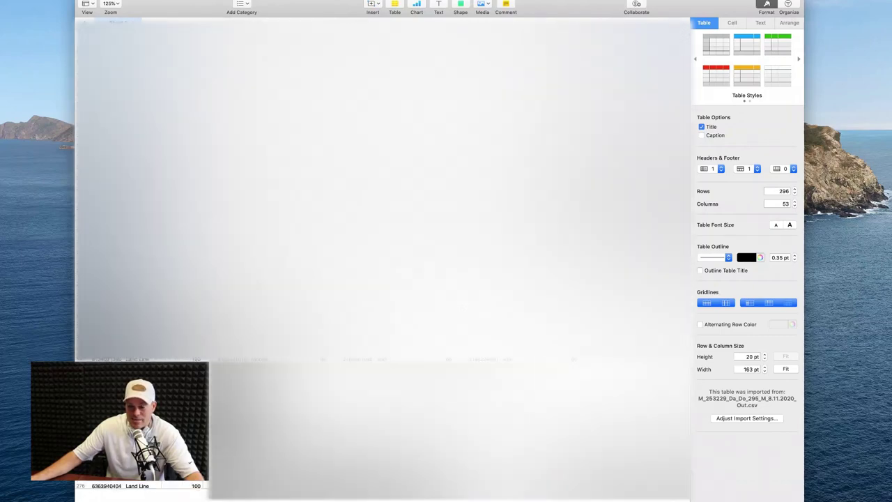
scroll(383, 279, "down", 4)
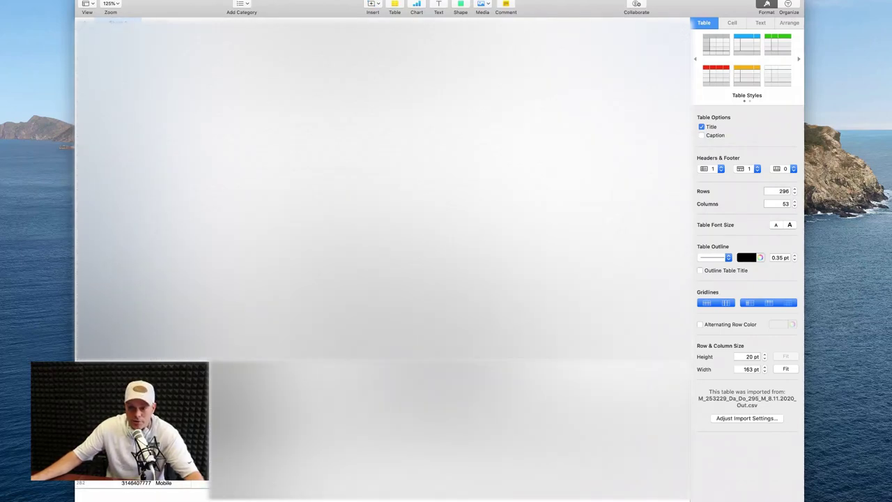
scroll(384, 279, "down", 2)
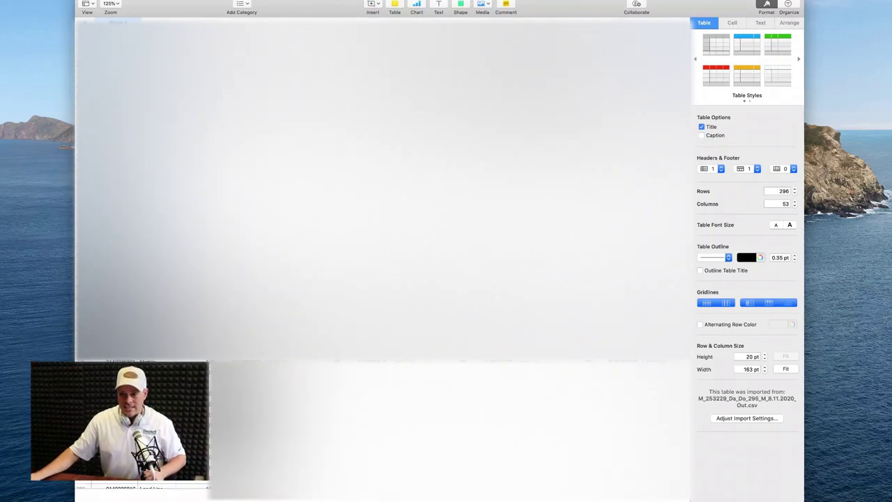
scroll(383, 188, "down", 3)
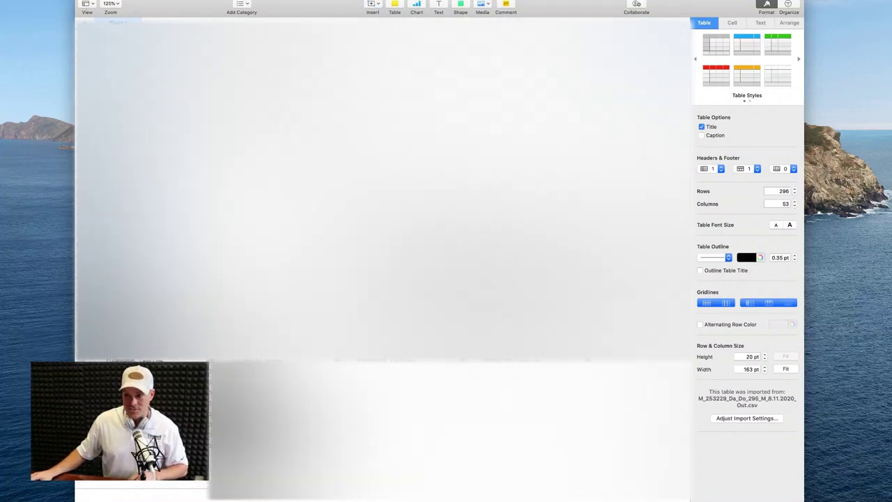
scroll(383, 189, "down", 3)
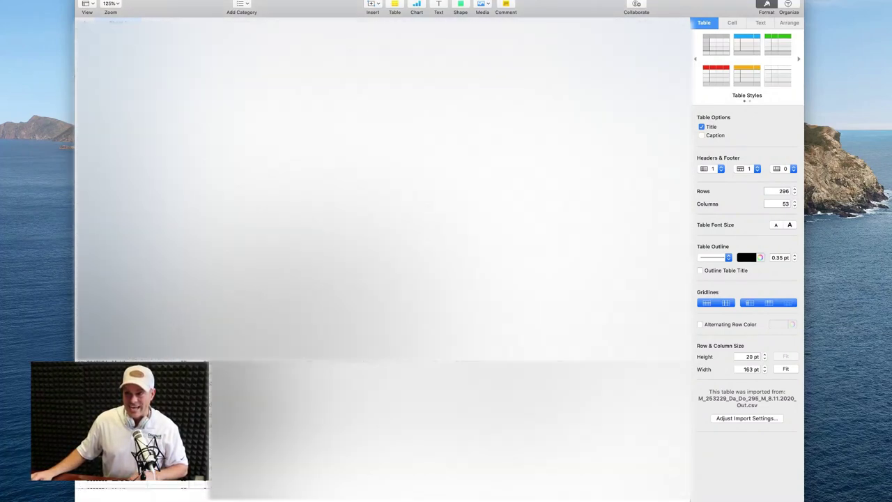
scroll(383, 188, "down", 3)
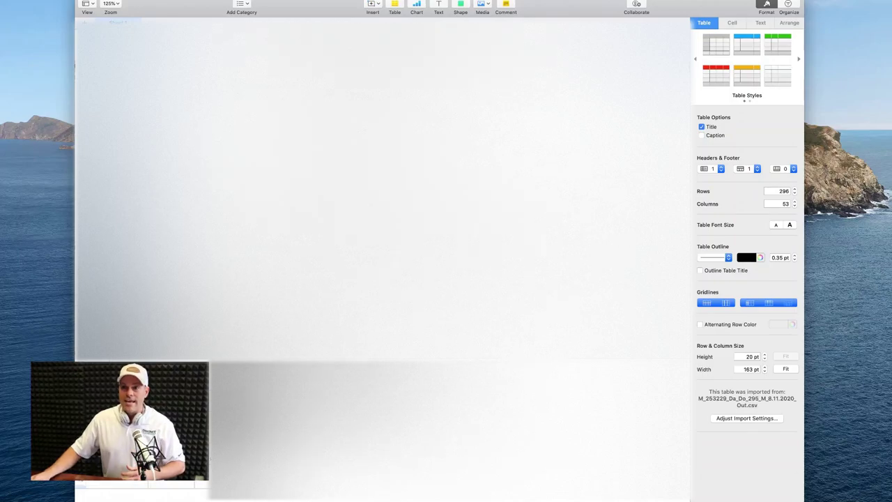